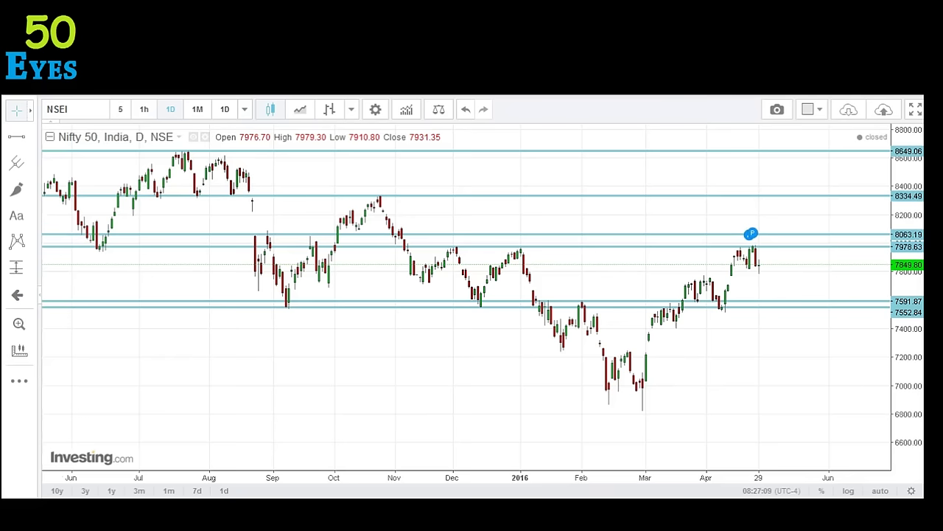
Handwrite the price ranges 7970-8060 and 7590-7552 beside the matching pairs of horizontal lines on the Nifty chart.
{"action": "left_click_drag", "start_coordinate": [701, 358], "coordinate": [662, 362]}
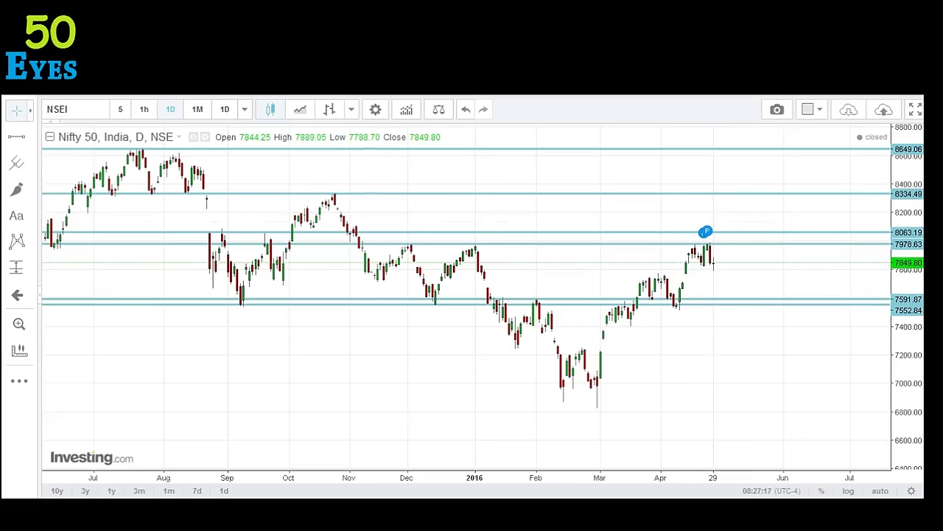
{"action": "left_click_drag", "start_coordinate": [721, 220], "coordinate": [724, 232]}
{"action": "left_click_drag", "start_coordinate": [746, 220], "coordinate": [743, 233]}
{"action": "mouse_move", "coordinate": [751, 221]}
{"action": "left_mouse_down"}
{"action": "mouse_move", "coordinate": [808, 230]}
{"action": "mouse_move", "coordinate": [849, 224]}
{"action": "left_mouse_up"}
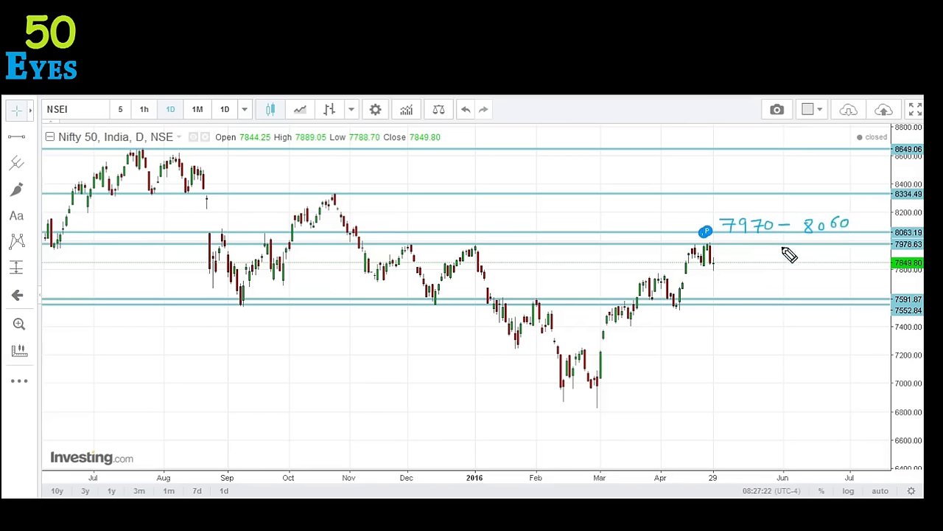
{"action": "left_click_drag", "start_coordinate": [726, 287], "coordinate": [848, 297]}
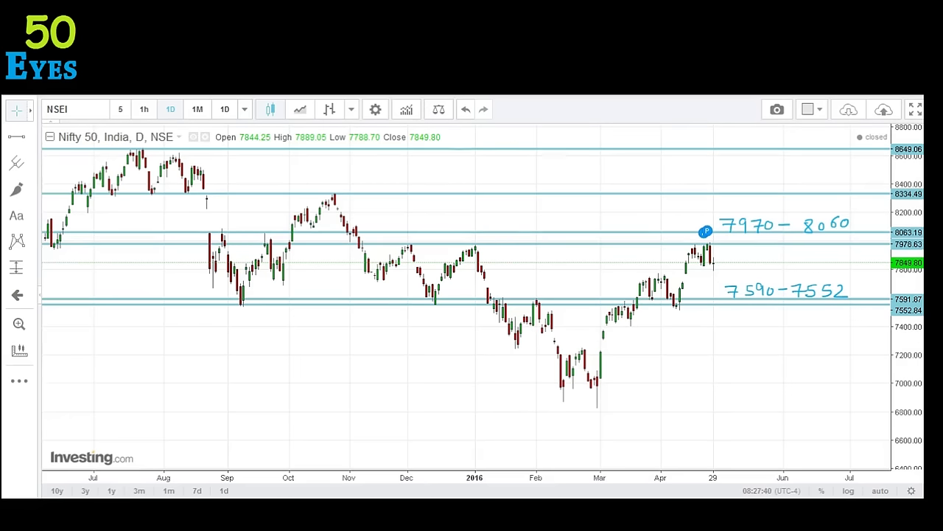
Switch to the earlier Nifty analysis video to review its marked levels, and return to the chart.
{"action": "key", "text": "ctrl+Tab"}
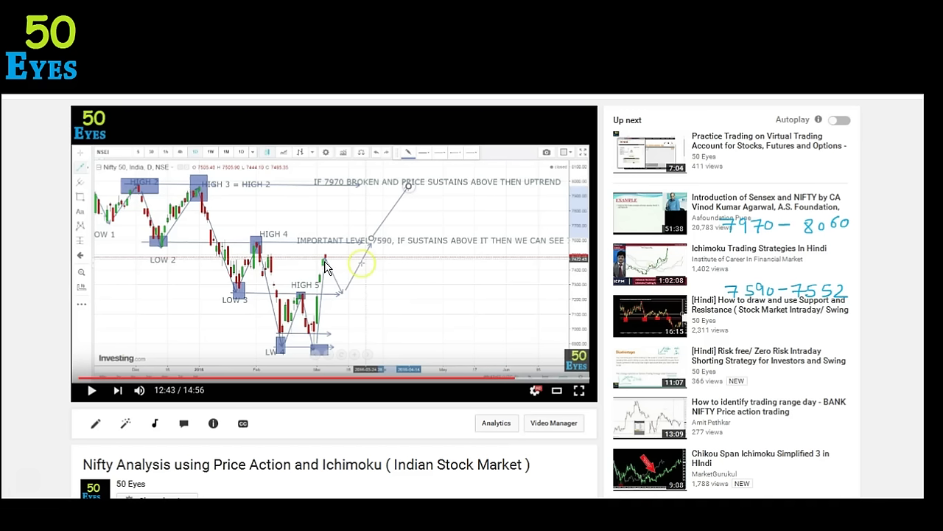
{"action": "key", "text": "alt+Tab"}
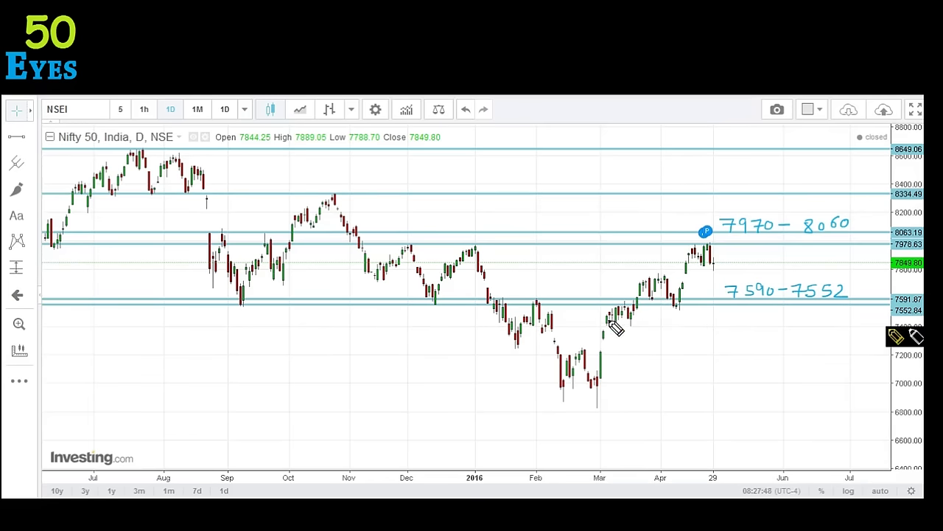
Circle the early and mid-March candles under the 7552-7590 zone, plus the two following pullbacks to it, marking the pullbacks S.
{"action": "mouse_move", "coordinate": [612, 314]}
{"action": "left_mouse_down"}
{"action": "mouse_move", "coordinate": [606, 323]}
{"action": "mouse_move", "coordinate": [613, 316]}
{"action": "left_mouse_up"}
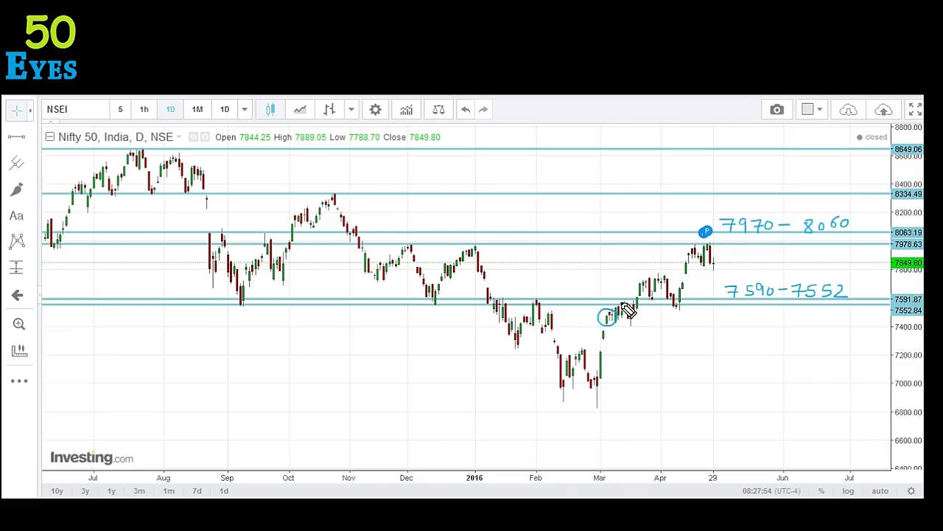
{"action": "mouse_move", "coordinate": [625, 302]}
{"action": "left_mouse_down"}
{"action": "mouse_move", "coordinate": [614, 311]}
{"action": "mouse_move", "coordinate": [632, 310]}
{"action": "mouse_move", "coordinate": [624, 297]}
{"action": "mouse_move", "coordinate": [612, 304]}
{"action": "left_mouse_up"}
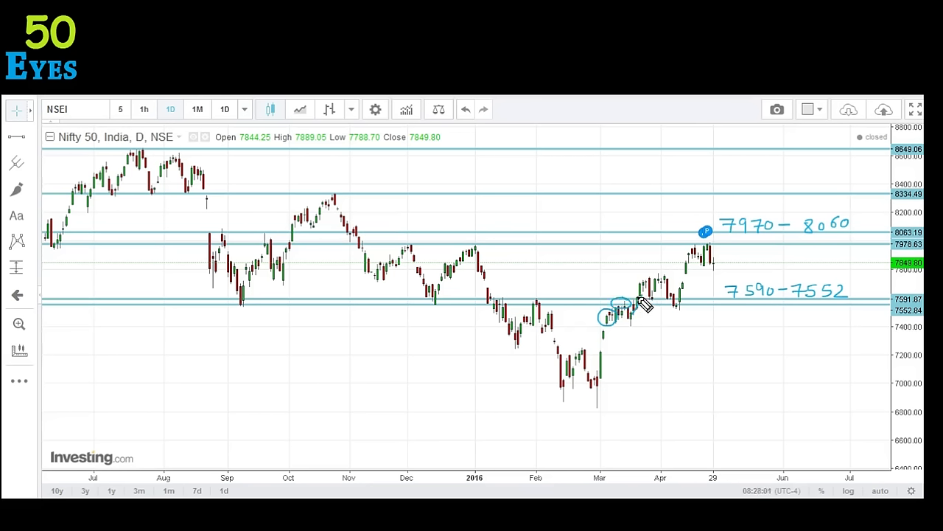
{"action": "left_click_drag", "start_coordinate": [639, 299], "coordinate": [618, 311]}
{"action": "mouse_move", "coordinate": [654, 293]}
{"action": "left_mouse_down"}
{"action": "mouse_move", "coordinate": [644, 320]}
{"action": "mouse_move", "coordinate": [679, 298]}
{"action": "mouse_move", "coordinate": [673, 324]}
{"action": "left_mouse_up"}
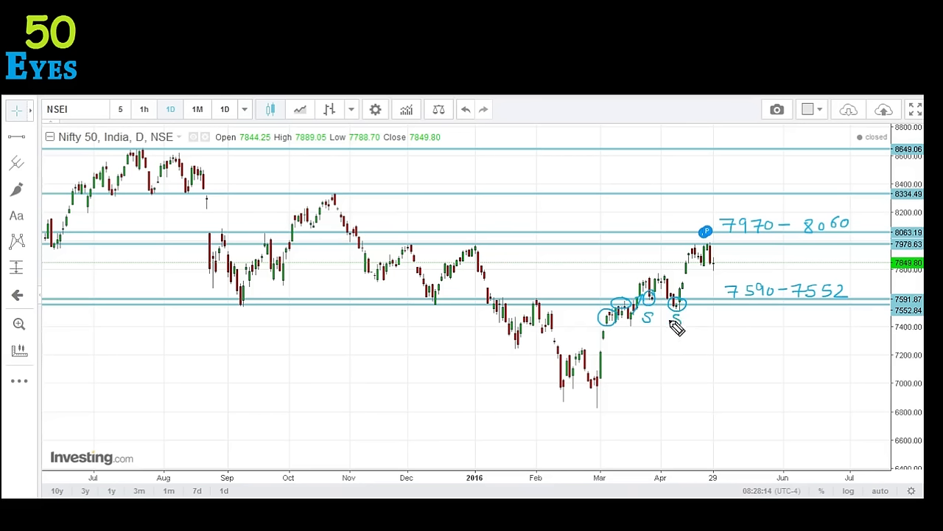
Mark the circled mid-March highs R and write 2TIMES beside the two support tests.
{"action": "left_click_drag", "start_coordinate": [612, 294], "coordinate": [621, 294]}
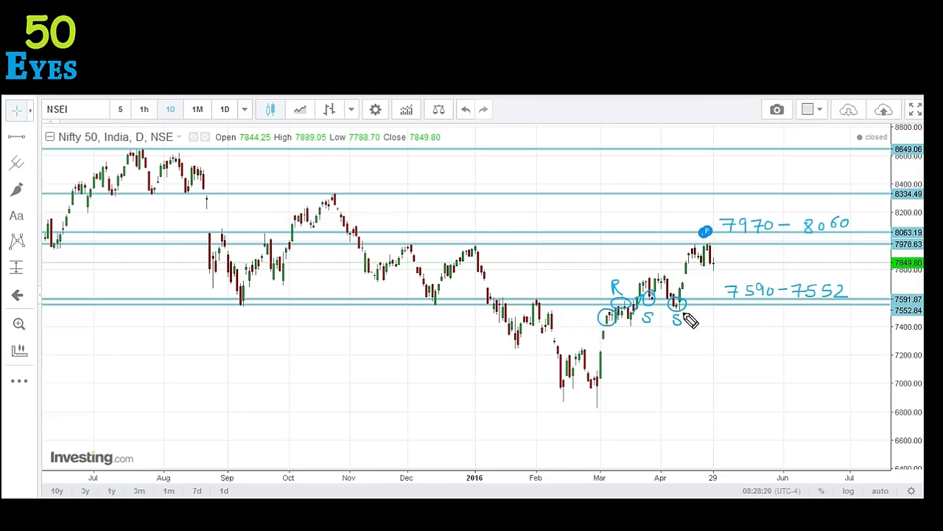
{"action": "mouse_move", "coordinate": [715, 315]}
{"action": "left_mouse_down"}
{"action": "mouse_move", "coordinate": [723, 329]}
{"action": "mouse_move", "coordinate": [787, 328]}
{"action": "left_mouse_up"}
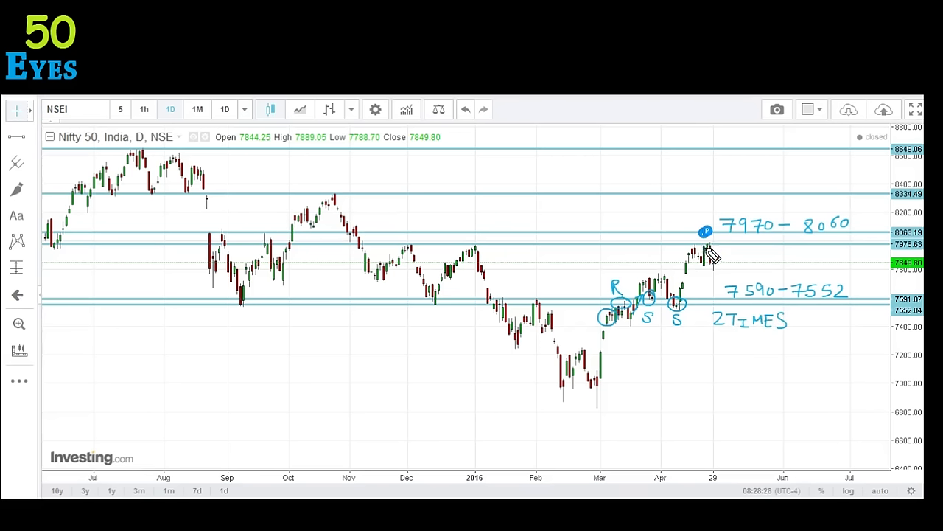
Circle the two late-April highs at the 7978.63 line and write 4TIMES with a double underline beside them.
{"action": "left_click_drag", "start_coordinate": [703, 246], "coordinate": [696, 243]}
{"action": "left_click_drag", "start_coordinate": [713, 242], "coordinate": [710, 253]}
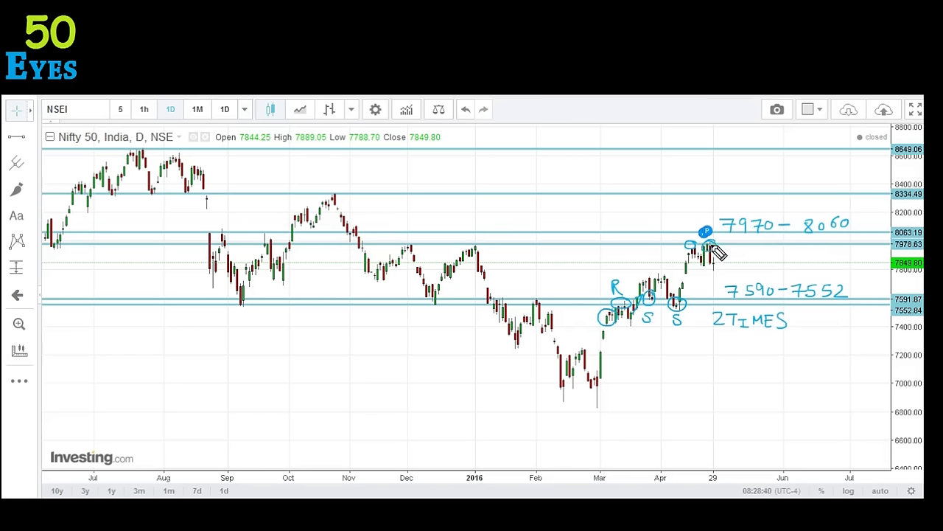
{"action": "mouse_move", "coordinate": [695, 246]}
{"action": "left_mouse_down"}
{"action": "mouse_move", "coordinate": [749, 256]}
{"action": "mouse_move", "coordinate": [817, 250]}
{"action": "left_mouse_up"}
{"action": "left_click_drag", "start_coordinate": [744, 259], "coordinate": [819, 258]}
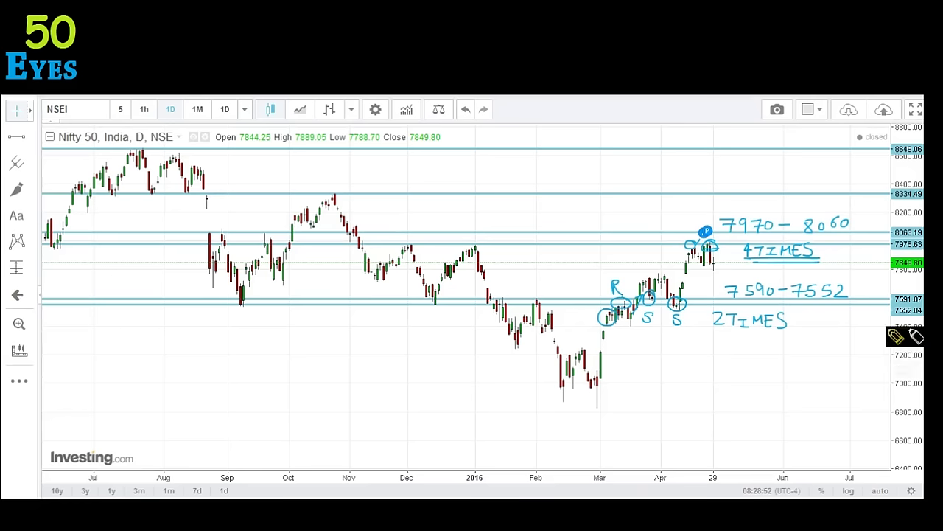
Undo the 4TIMES note and the circles around the late-April highs.
{"action": "left_click", "coordinate": [895, 337]}
{"action": "left_click", "coordinate": [930, 377]}
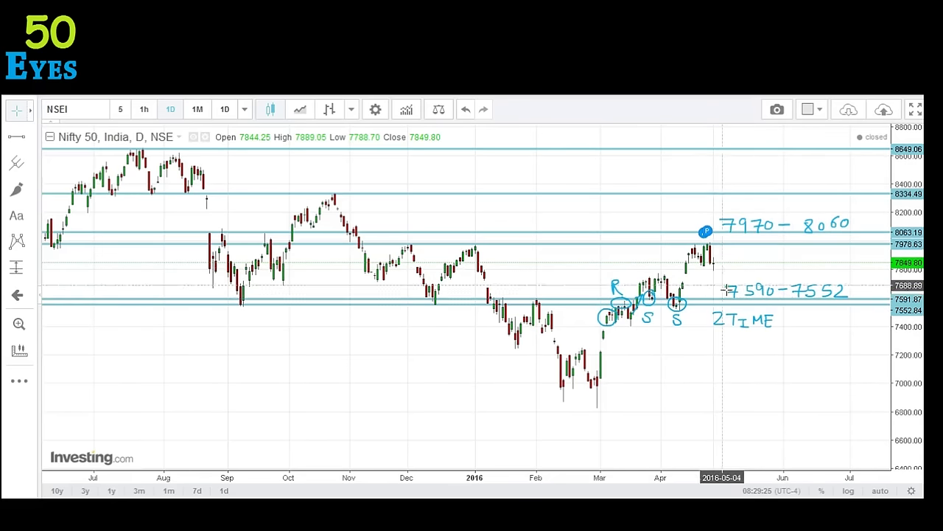
Place two horizontal lines across the late-March and early-April highs, at 7761.48 and 7737.28.
{"action": "left_click", "coordinate": [16, 137]}
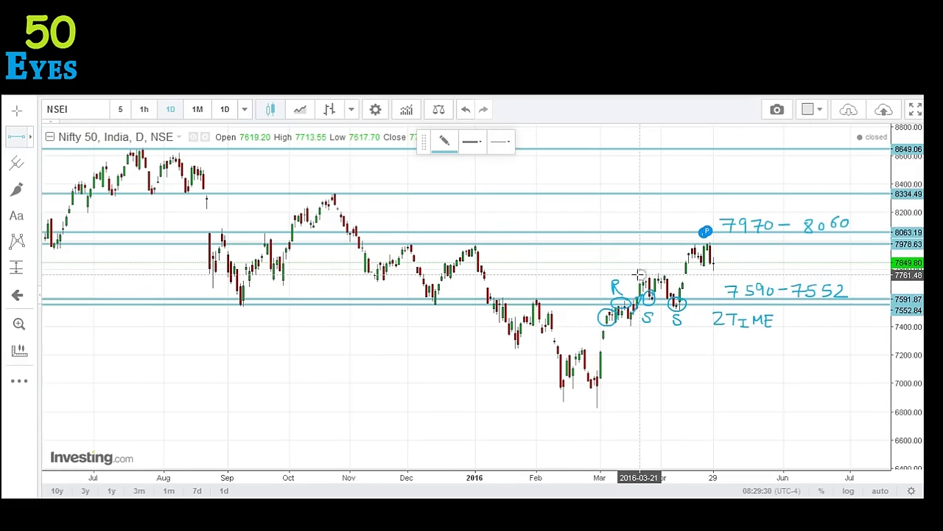
{"action": "left_click", "coordinate": [639, 275]}
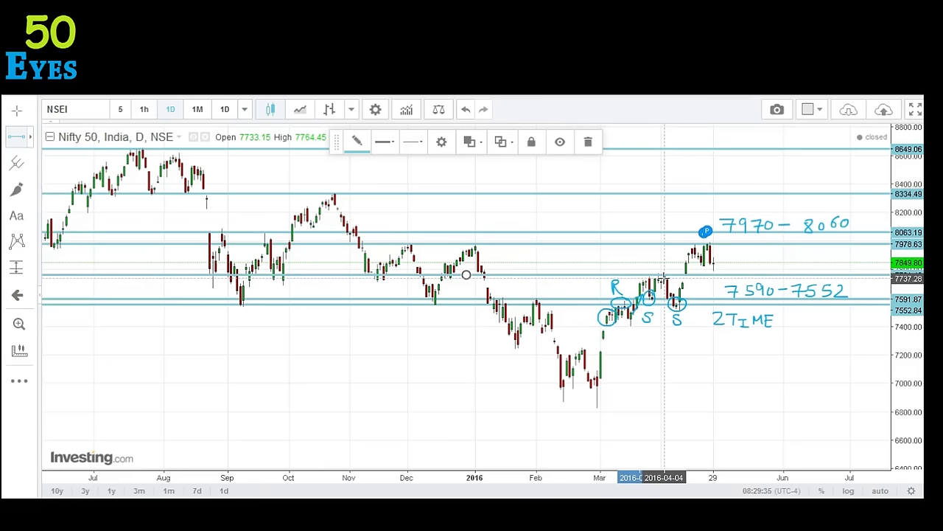
{"action": "left_click_drag", "start_coordinate": [661, 275], "coordinate": [666, 278]}
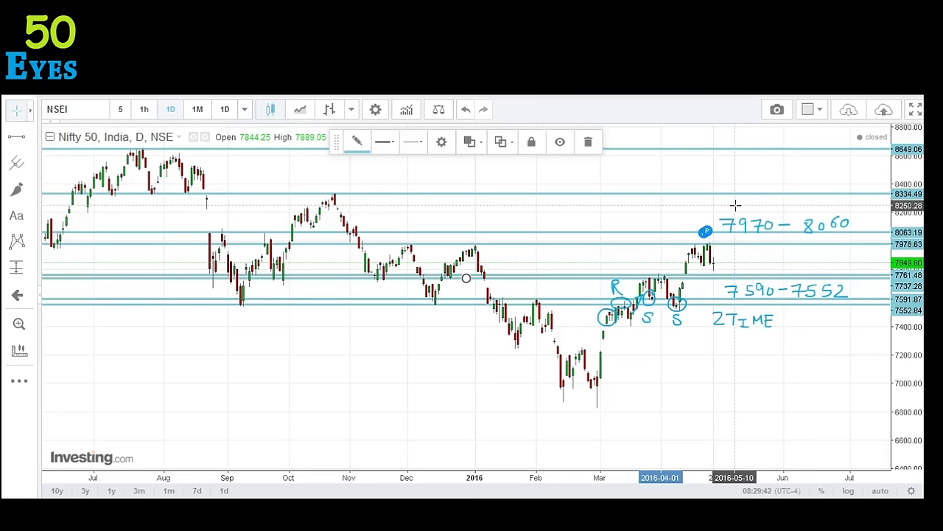
Lower the bottom line of the new pair to 7713.08.
{"action": "right_click", "coordinate": [652, 285]}
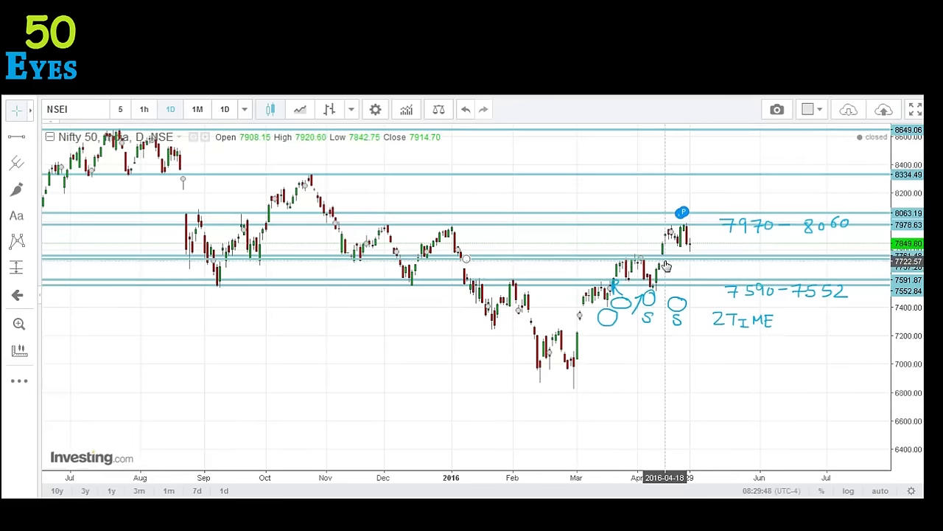
{"action": "left_click_drag", "start_coordinate": [665, 265], "coordinate": [669, 267]}
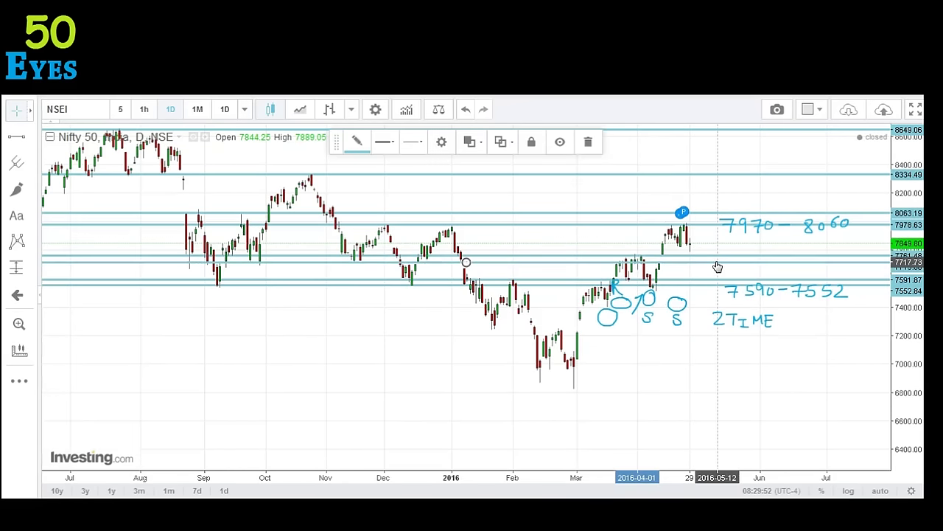
{"action": "left_click_drag", "start_coordinate": [718, 267], "coordinate": [723, 261]}
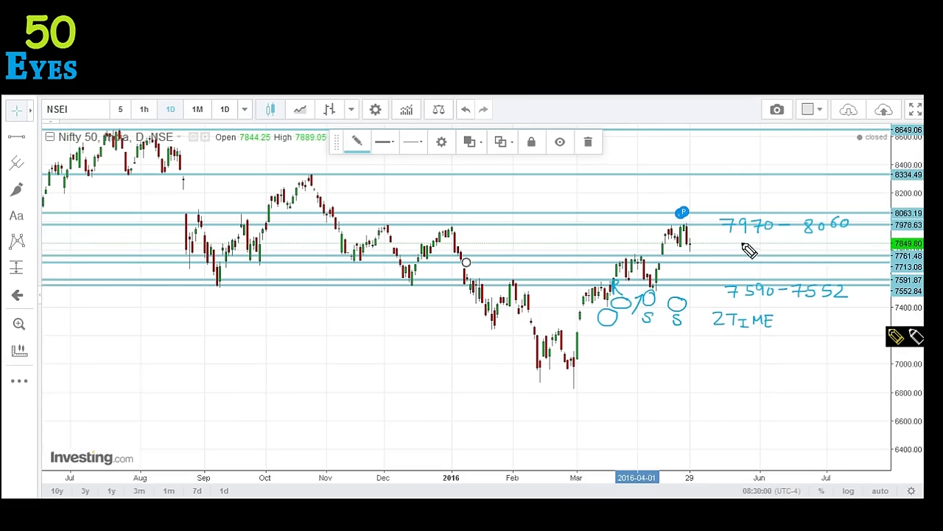
Write 7720-7760 beside the new zone and circle its reactions in September, November and April, marking the first two S.
{"action": "mouse_move", "coordinate": [740, 247]}
{"action": "left_mouse_down"}
{"action": "mouse_move", "coordinate": [744, 255]}
{"action": "mouse_move", "coordinate": [780, 247]}
{"action": "left_mouse_up"}
{"action": "left_click_drag", "start_coordinate": [791, 252], "coordinate": [838, 247]}
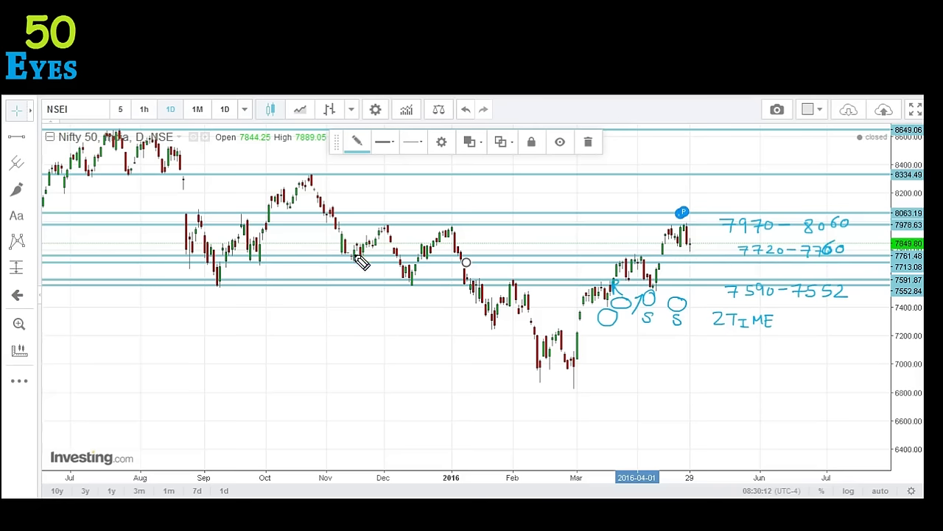
{"action": "mouse_move", "coordinate": [367, 260]}
{"action": "left_mouse_down"}
{"action": "mouse_move", "coordinate": [343, 254]}
{"action": "mouse_move", "coordinate": [367, 259]}
{"action": "mouse_move", "coordinate": [347, 255]}
{"action": "mouse_move", "coordinate": [352, 280]}
{"action": "left_mouse_up"}
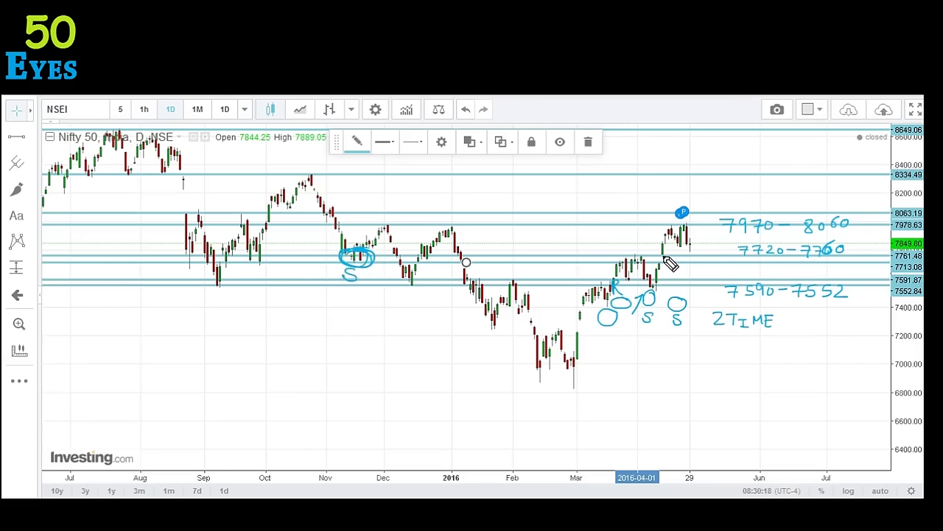
{"action": "mouse_move", "coordinate": [667, 257]}
{"action": "left_mouse_down"}
{"action": "mouse_move", "coordinate": [651, 266]}
{"action": "mouse_move", "coordinate": [664, 254]}
{"action": "left_mouse_up"}
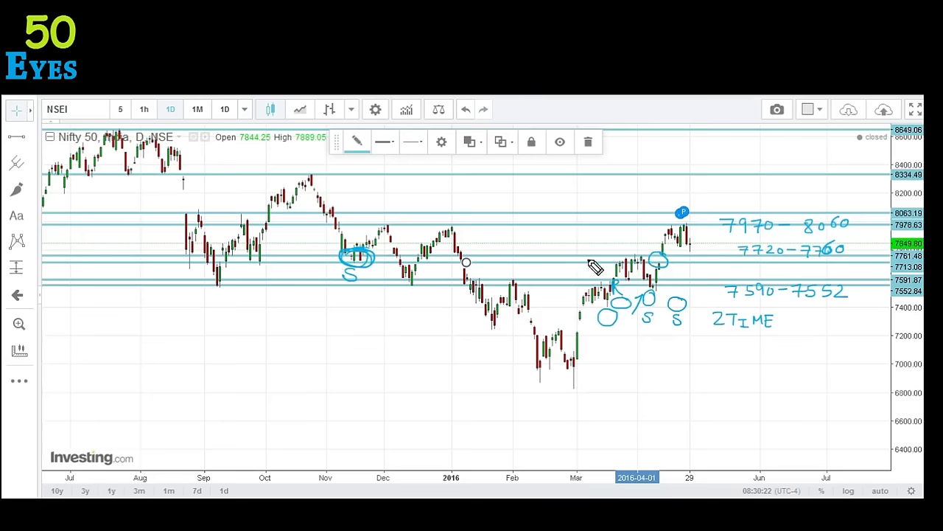
{"action": "left_click_drag", "start_coordinate": [258, 253], "coordinate": [258, 279]}
Draw a projected path from the last candle down to the 7720-7760 zone and up to the 8334.49 line.
{"action": "left_click_drag", "start_coordinate": [693, 255], "coordinate": [703, 251]}
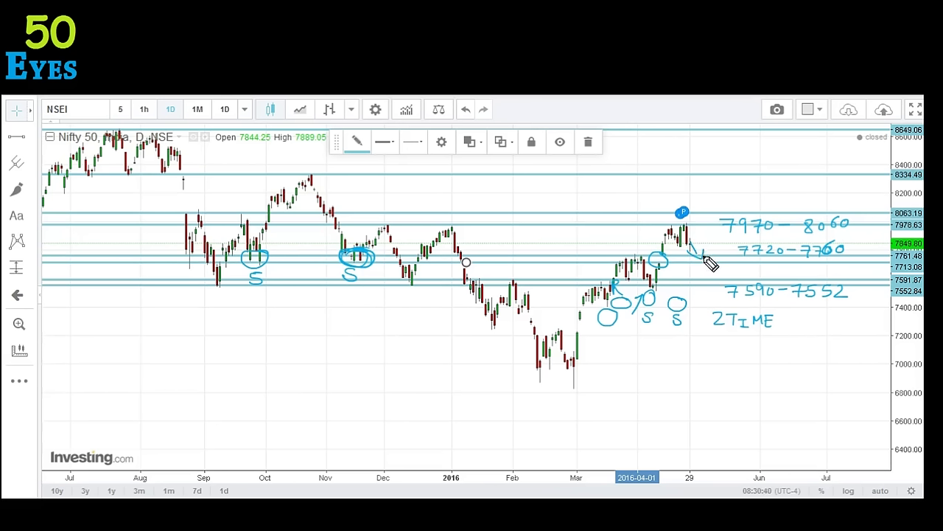
{"action": "left_click_drag", "start_coordinate": [705, 260], "coordinate": [732, 227]}
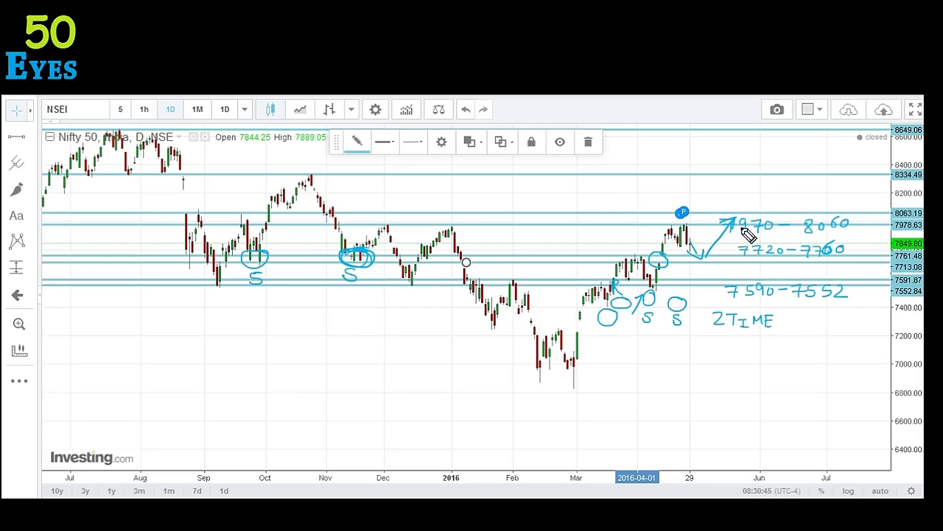
{"action": "mouse_move", "coordinate": [734, 222]}
{"action": "left_mouse_down"}
{"action": "mouse_move", "coordinate": [772, 177]}
{"action": "mouse_move", "coordinate": [759, 184]}
{"action": "left_mouse_up"}
{"action": "left_click_drag", "start_coordinate": [773, 175], "coordinate": [775, 182]}
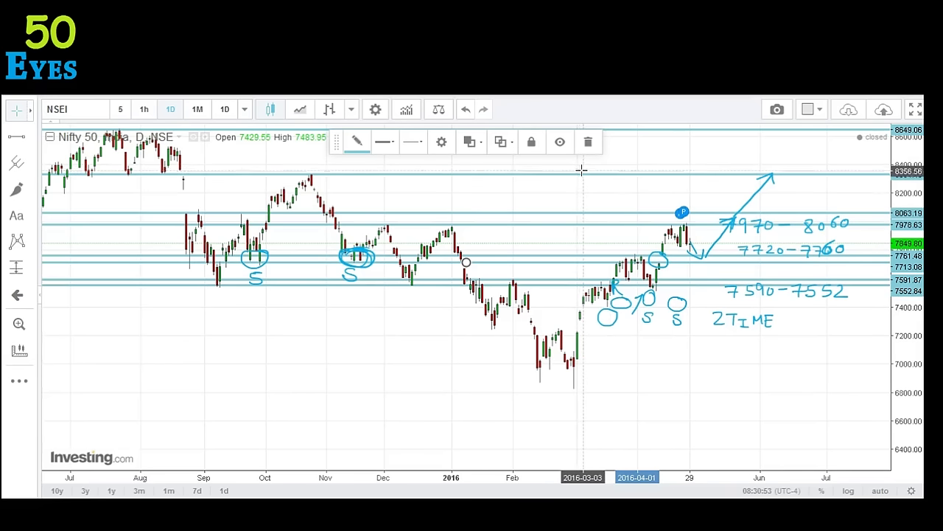
{"action": "left_click_drag", "start_coordinate": [582, 176], "coordinate": [580, 180]}
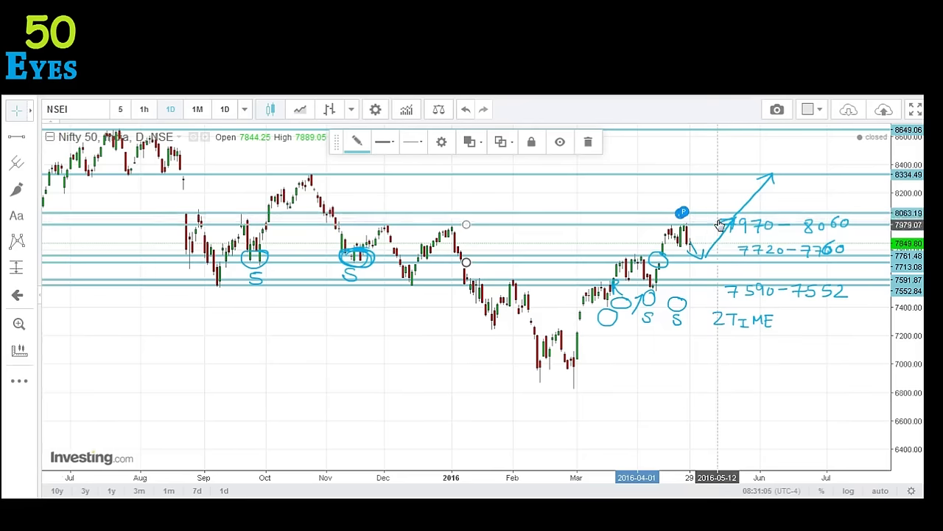
{"action": "left_click_drag", "start_coordinate": [720, 219], "coordinate": [727, 176]}
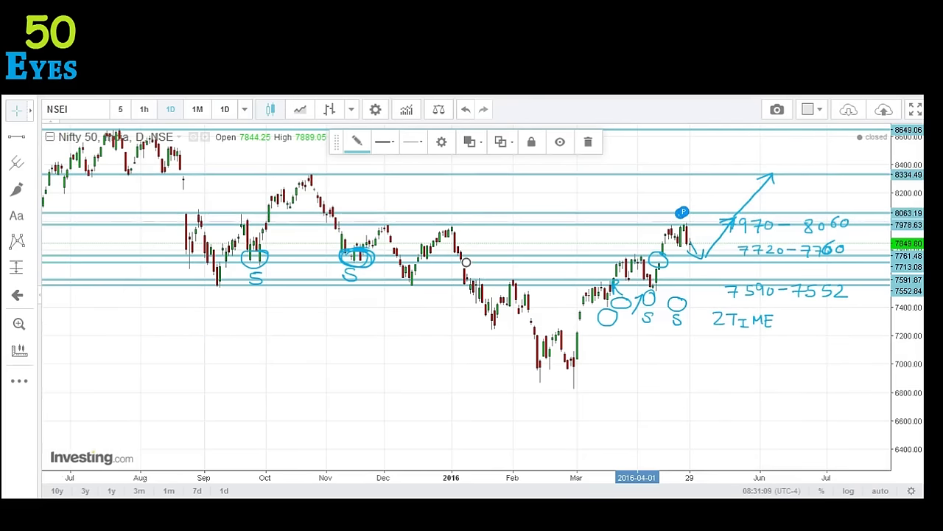
Handwrite the target 8330+ above the tip of the upward projection arrow.
{"action": "left_click", "coordinate": [712, 160]}
{"action": "left_click", "coordinate": [896, 336]}
{"action": "left_click_drag", "start_coordinate": [698, 155], "coordinate": [697, 155]}
{"action": "mouse_move", "coordinate": [705, 159]}
{"action": "left_mouse_down"}
{"action": "mouse_move", "coordinate": [705, 169]}
{"action": "mouse_move", "coordinate": [735, 158]}
{"action": "mouse_move", "coordinate": [763, 170]}
{"action": "left_mouse_up"}
{"action": "left_click_drag", "start_coordinate": [751, 158], "coordinate": [774, 157]}
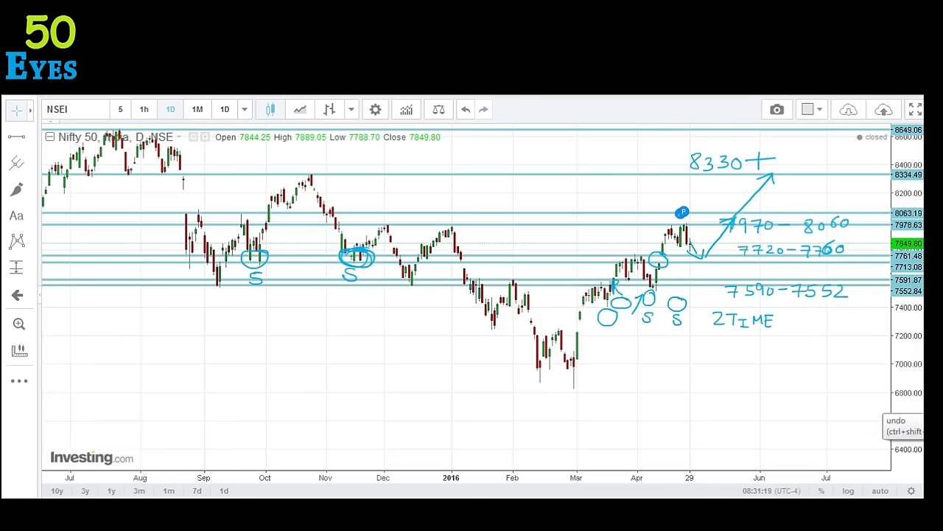
Clear all the handwritten annotations from the chart, keeping the horizontal price lines.
{"action": "key", "text": "ctrl+shift+6"}
{"action": "key", "text": "ctrl+shift+6"}
{"action": "key", "text": "ctrl+shift+6"}
{"action": "key", "text": "ctrl+shift+6"}
{"action": "key", "text": "ctrl+shift+z"}
{"action": "key", "text": "ctrl+shift+7"}
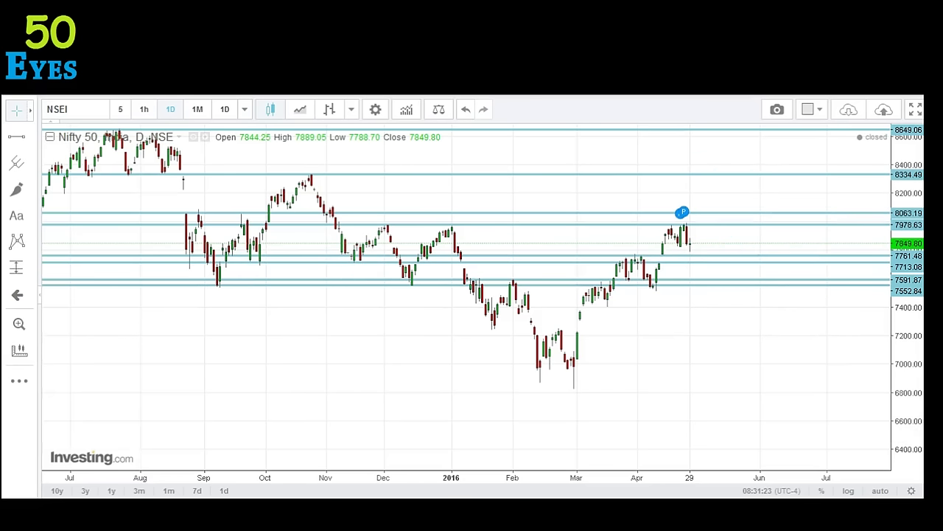
Write 7970-8060 beside the upper zone and circle the late-April highs just below it.
{"action": "mouse_move", "coordinate": [702, 202]}
{"action": "left_mouse_down"}
{"action": "mouse_move", "coordinate": [750, 217]}
{"action": "mouse_move", "coordinate": [805, 211]}
{"action": "left_mouse_up"}
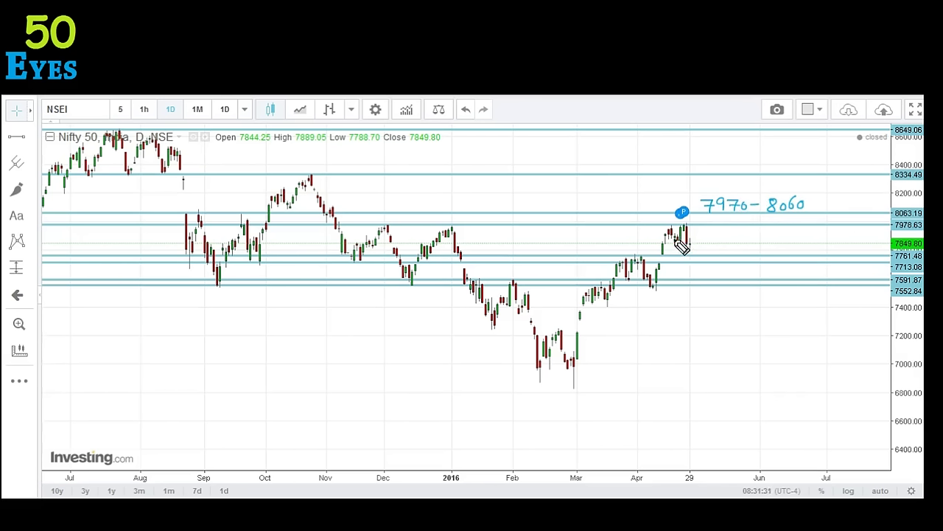
{"action": "mouse_move", "coordinate": [690, 220]}
{"action": "left_mouse_down"}
{"action": "mouse_move", "coordinate": [665, 221]}
{"action": "mouse_move", "coordinate": [691, 219]}
{"action": "left_mouse_up"}
Circle the April low and the March highs at the 7552-7590 zone, and trace the rise and pullback between them.
{"action": "mouse_move", "coordinate": [650, 285]}
{"action": "left_mouse_down"}
{"action": "mouse_move", "coordinate": [669, 282]}
{"action": "mouse_move", "coordinate": [649, 278]}
{"action": "left_mouse_up"}
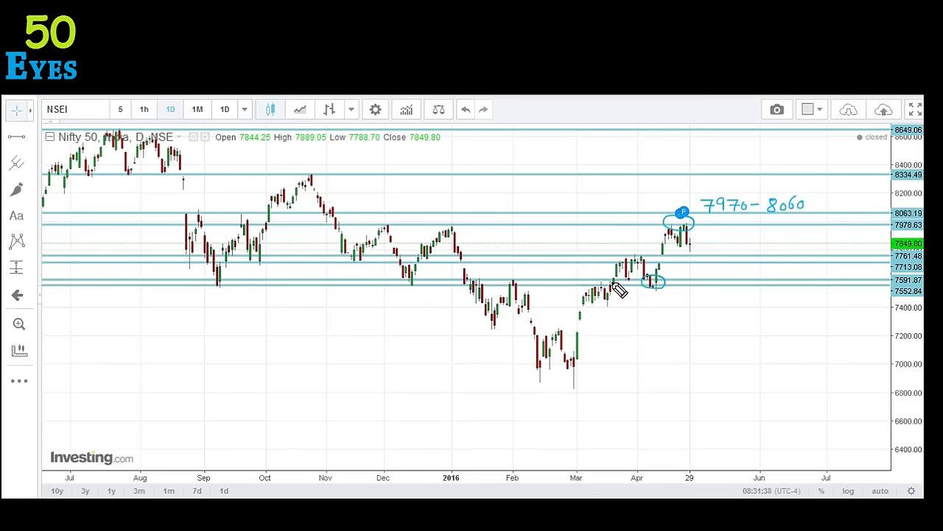
{"action": "left_click_drag", "start_coordinate": [606, 283], "coordinate": [604, 290]}
{"action": "mouse_move", "coordinate": [615, 276]}
{"action": "left_mouse_down"}
{"action": "mouse_move", "coordinate": [640, 270]}
{"action": "mouse_move", "coordinate": [655, 283]}
{"action": "left_mouse_up"}
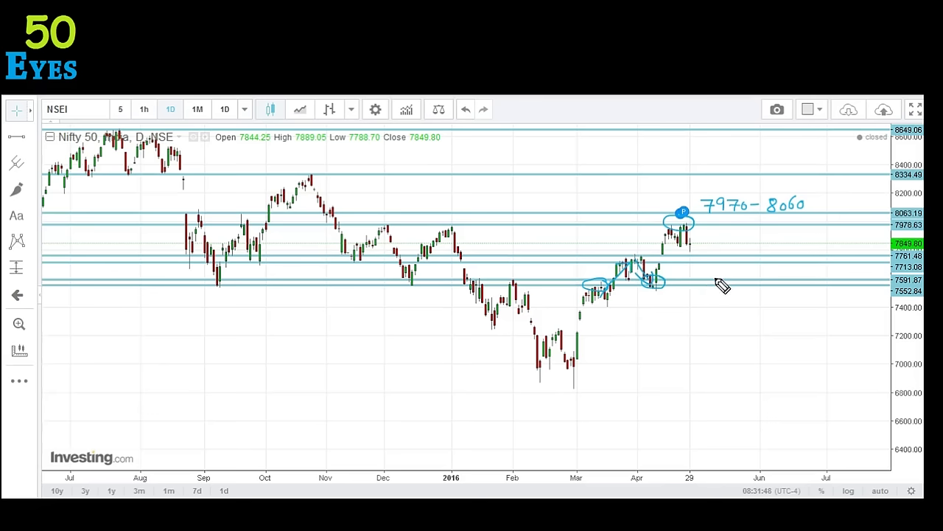
Draw a projected drop labelled 7590-7550 from the last candle, followed by an upward arrow to a target marked 8300+.
{"action": "mouse_move", "coordinate": [692, 239]}
{"action": "left_mouse_down"}
{"action": "mouse_move", "coordinate": [710, 273]}
{"action": "mouse_move", "coordinate": [712, 266]}
{"action": "mouse_move", "coordinate": [742, 282]}
{"action": "mouse_move", "coordinate": [807, 274]}
{"action": "mouse_move", "coordinate": [824, 283]}
{"action": "mouse_move", "coordinate": [861, 273]}
{"action": "left_mouse_up"}
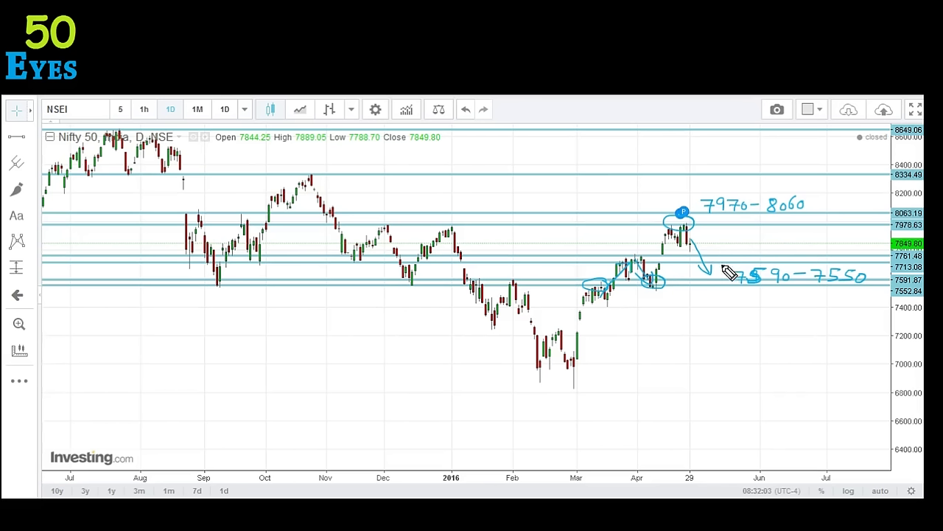
{"action": "mouse_move", "coordinate": [709, 275]}
{"action": "left_mouse_down"}
{"action": "mouse_move", "coordinate": [780, 186]}
{"action": "mouse_move", "coordinate": [768, 179]}
{"action": "mouse_move", "coordinate": [798, 161]}
{"action": "mouse_move", "coordinate": [845, 159]}
{"action": "mouse_move", "coordinate": [836, 171]}
{"action": "left_mouse_up"}
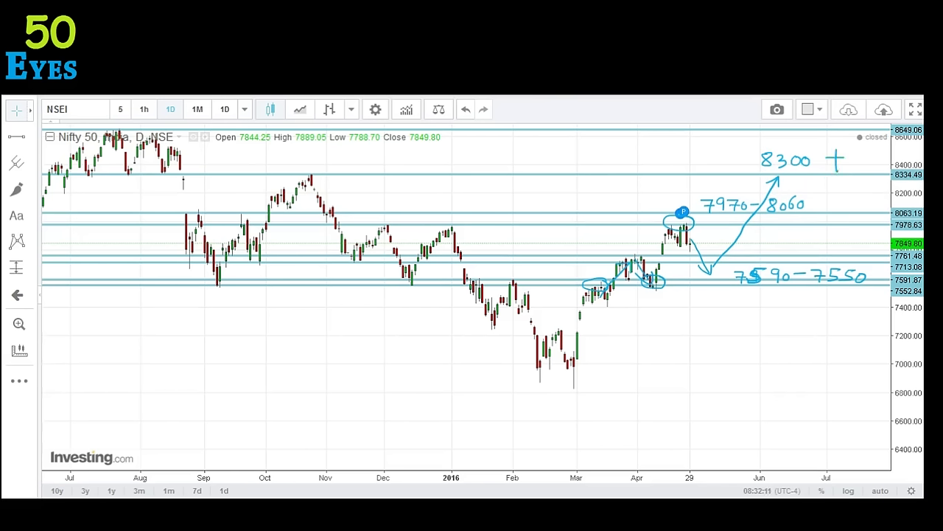